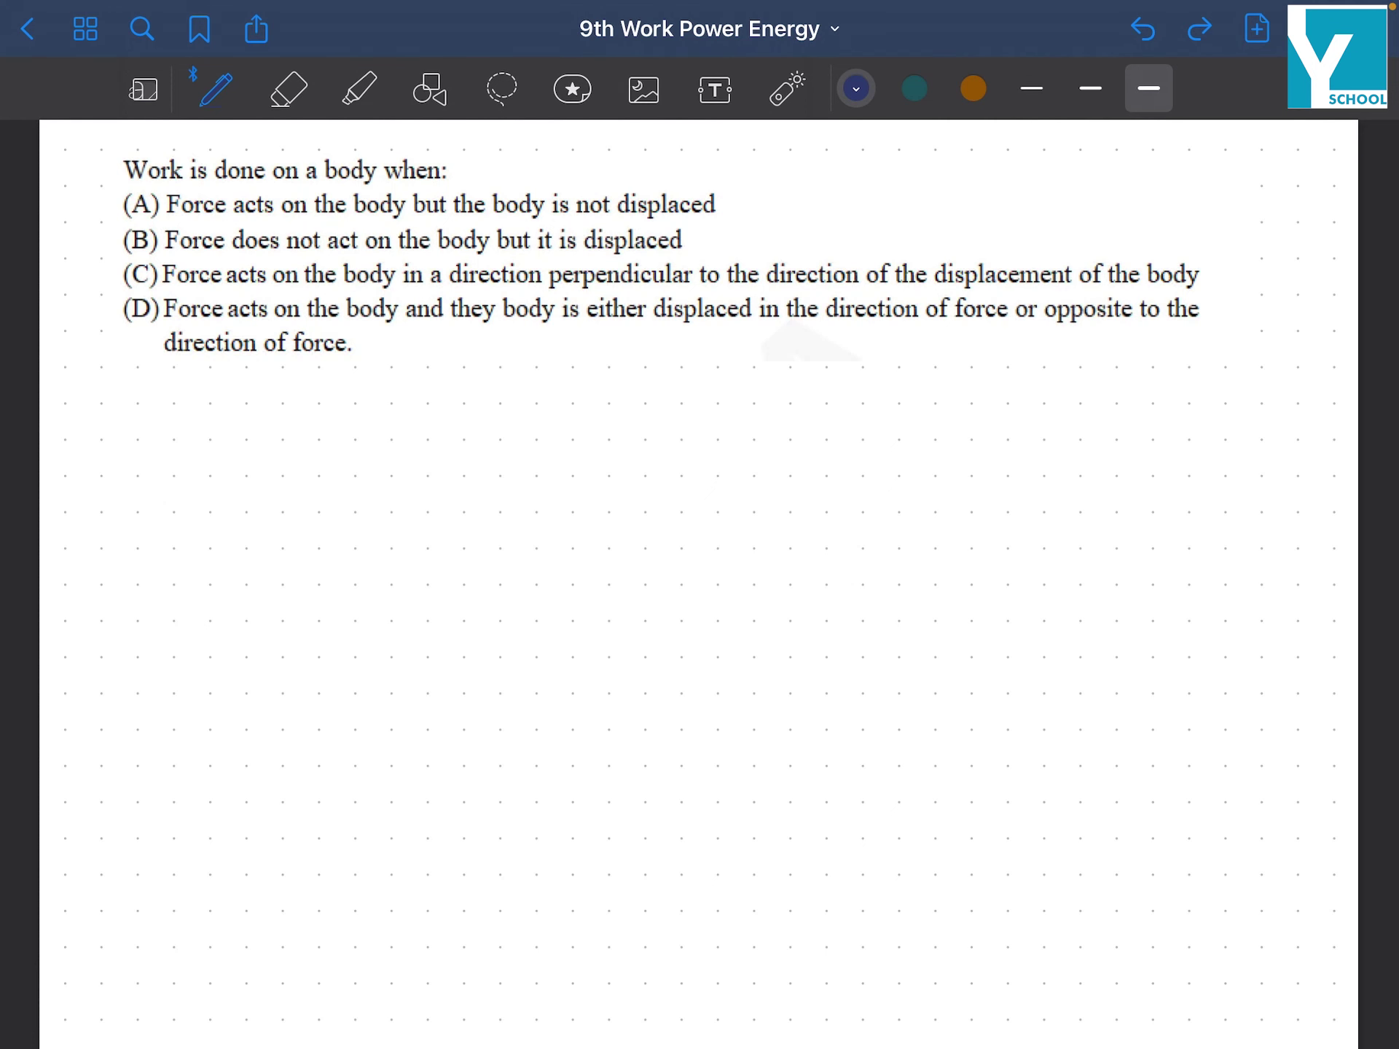
- Underline "is done" in the question in blue, removing a stray underline under option A
left_click_drag(363, 221, 703, 221)
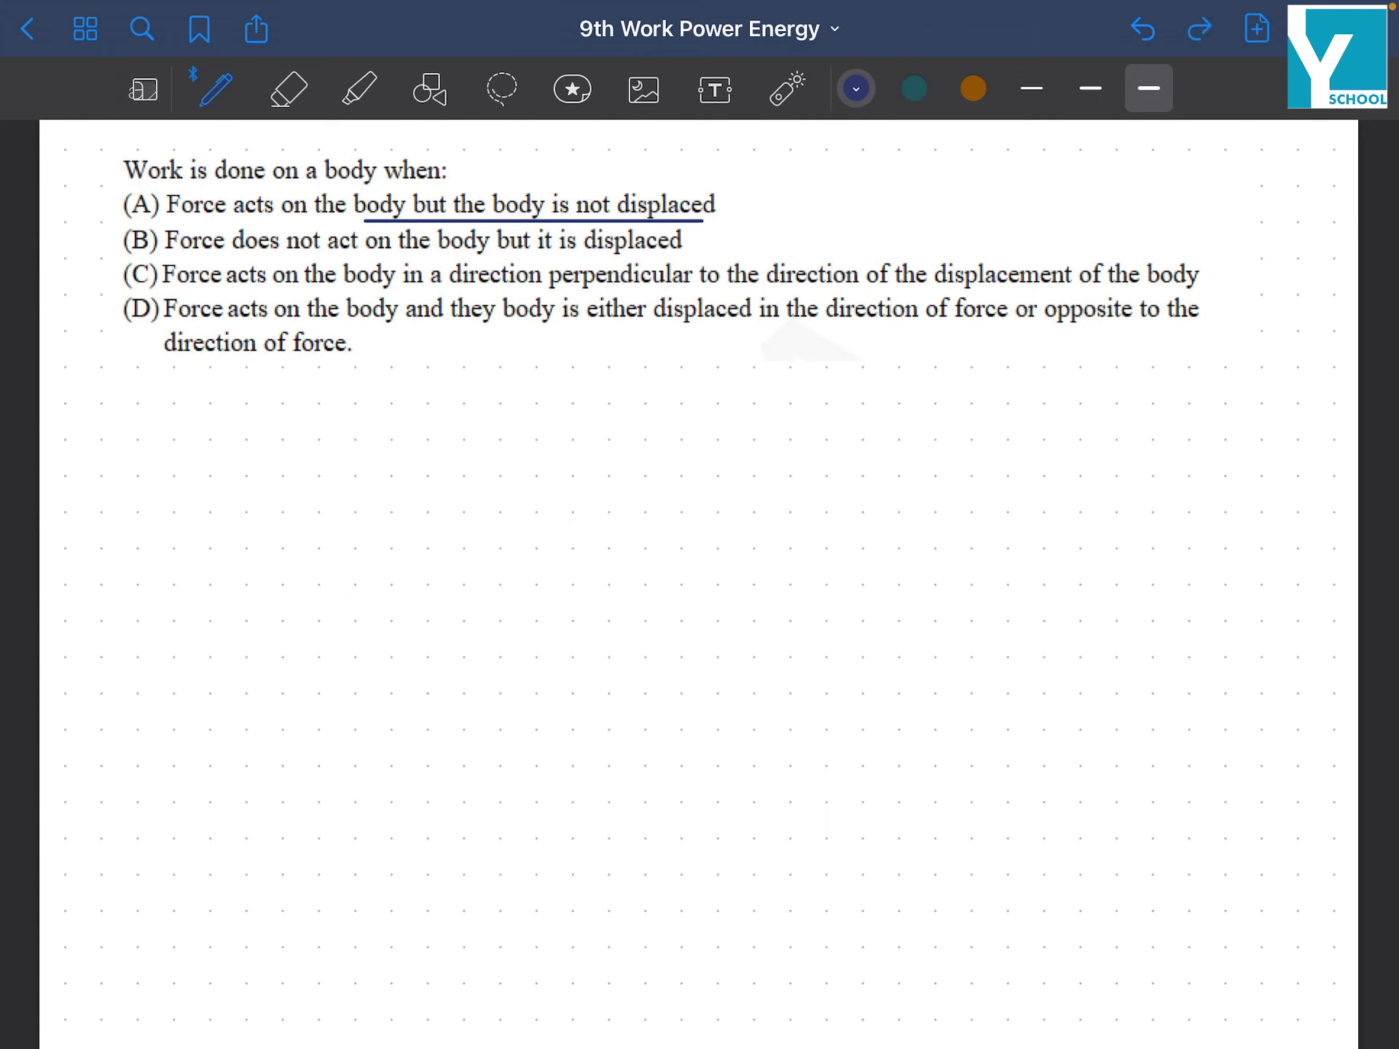
key("ctrl+z")
left_click_drag(177, 181, 258, 183)
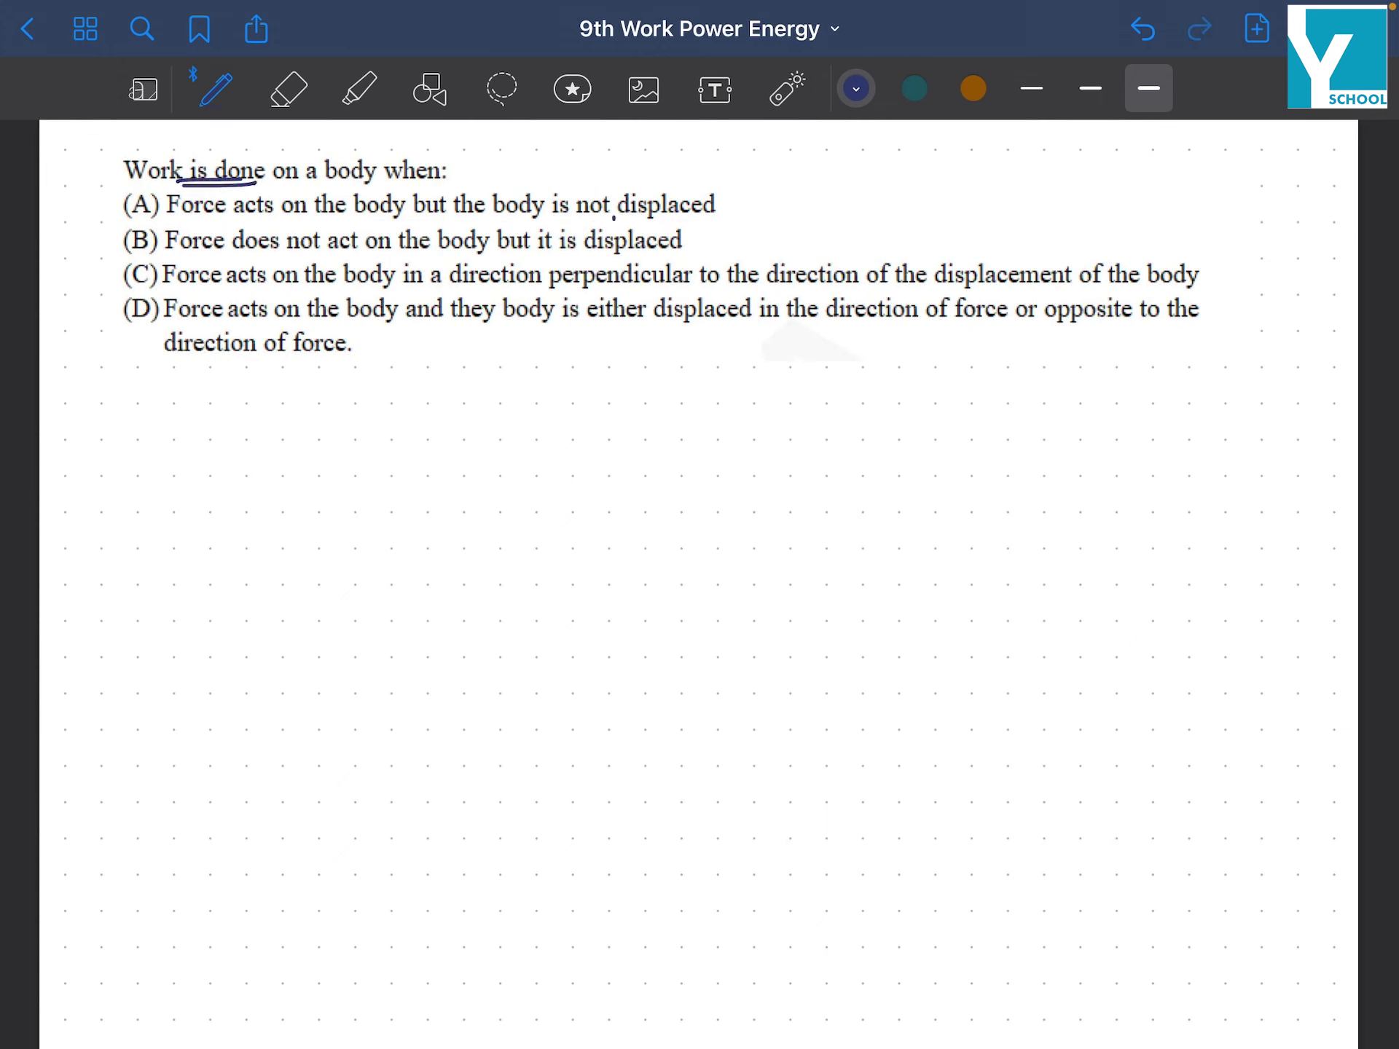
- Cross out options A and B, then underline option C's perpendicular-direction phrase and cross it out
mouse_move(727, 211)
left_mouse_down()
mouse_move(743, 193)
mouse_move(736, 207)
left_mouse_up()
left_click_drag(691, 237, 710, 233)
left_click_drag(615, 287, 1056, 284)
mouse_move(1201, 279)
left_mouse_down()
mouse_move(1219, 268)
mouse_move(1223, 280)
left_mouse_up()
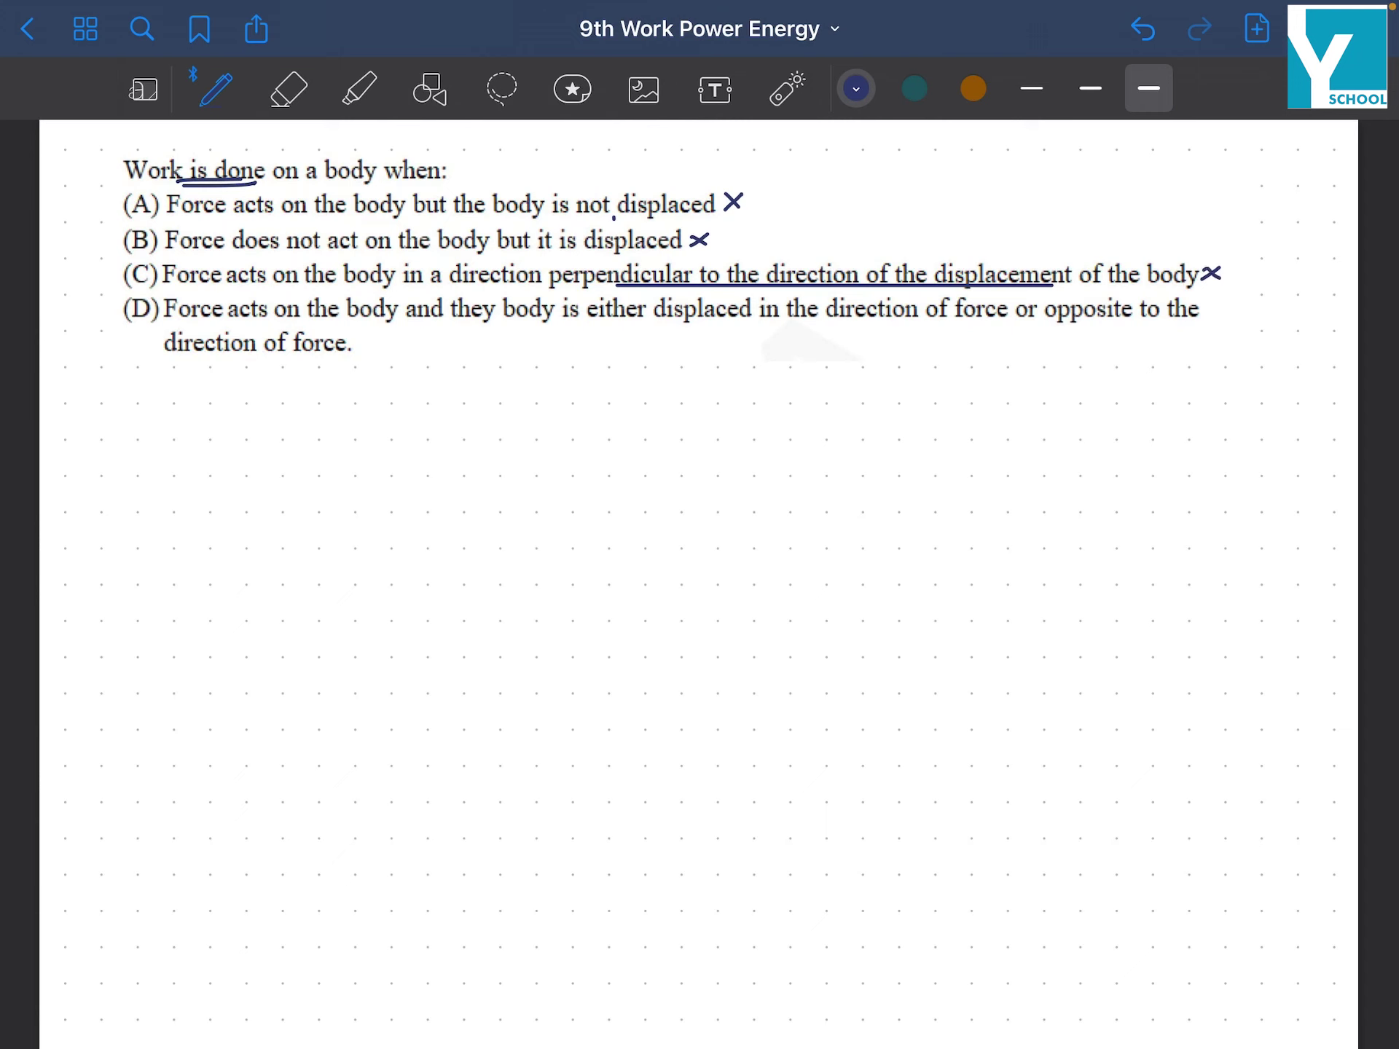
- In orange, underline option D's direction-of-force phrase across both lines and tick option D
left_click(972, 88)
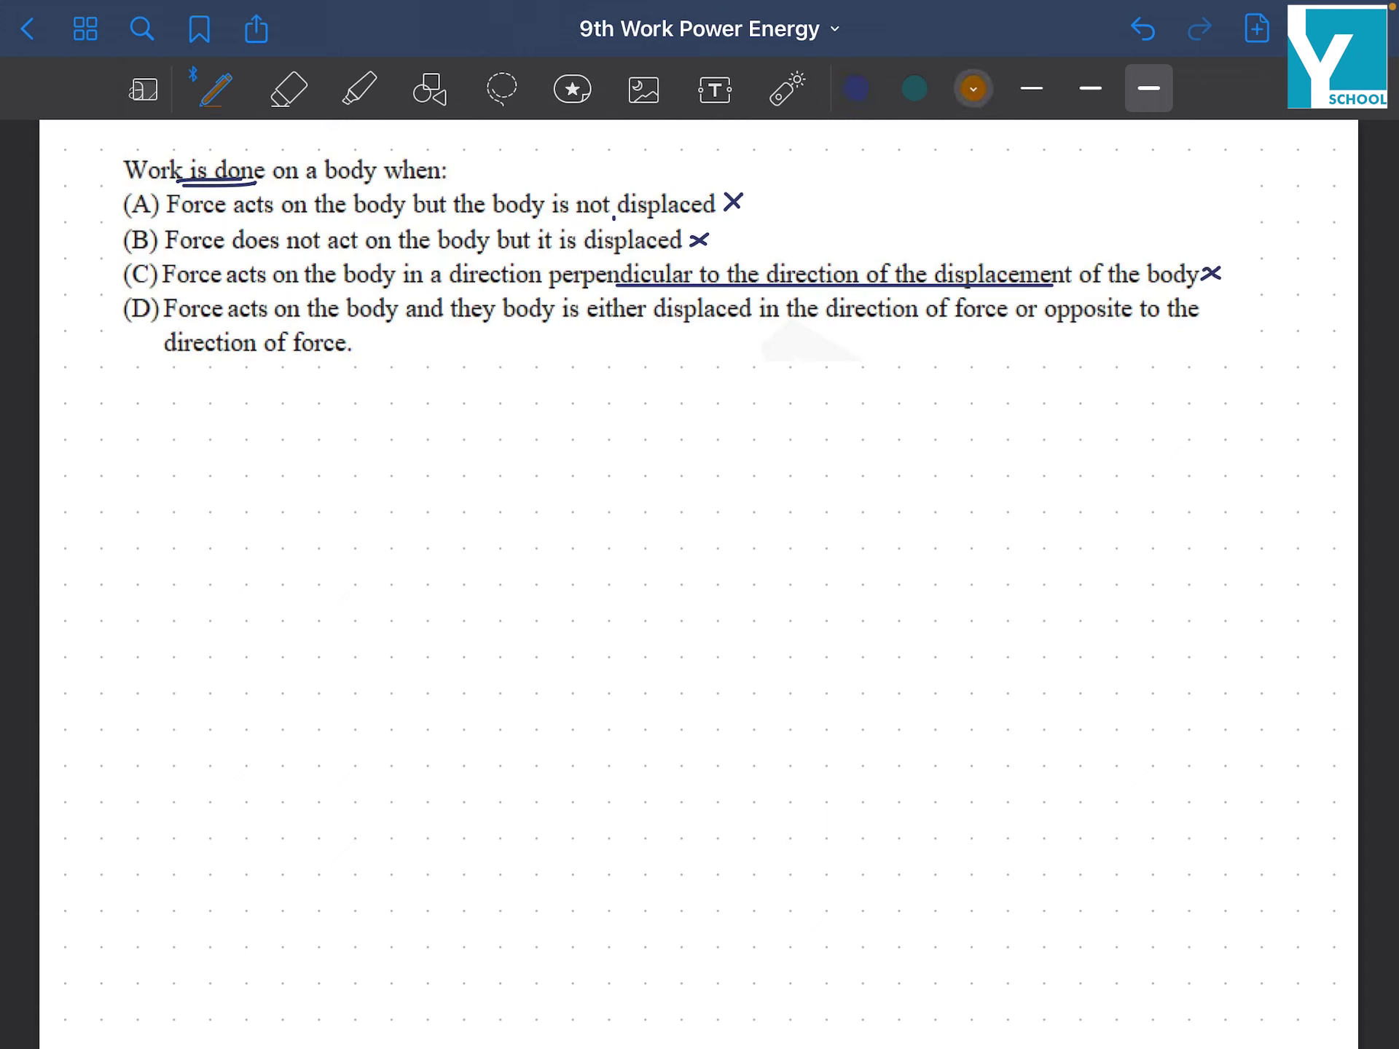
left_click_drag(774, 326, 1222, 323)
left_click_drag(177, 356, 317, 357)
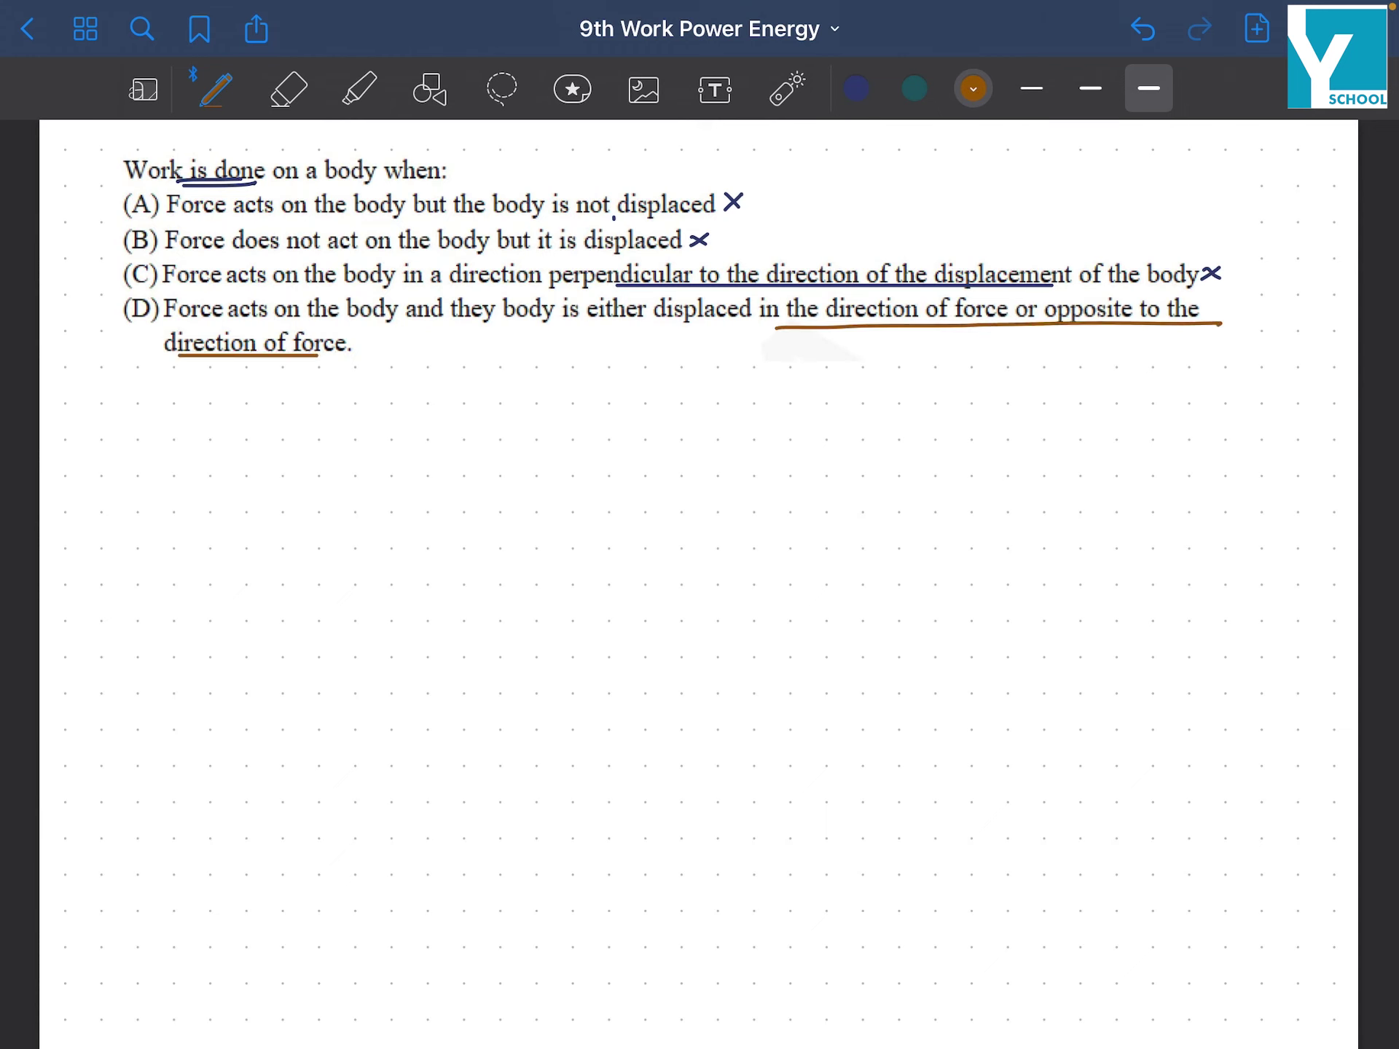
left_click_drag(88, 310, 162, 307)
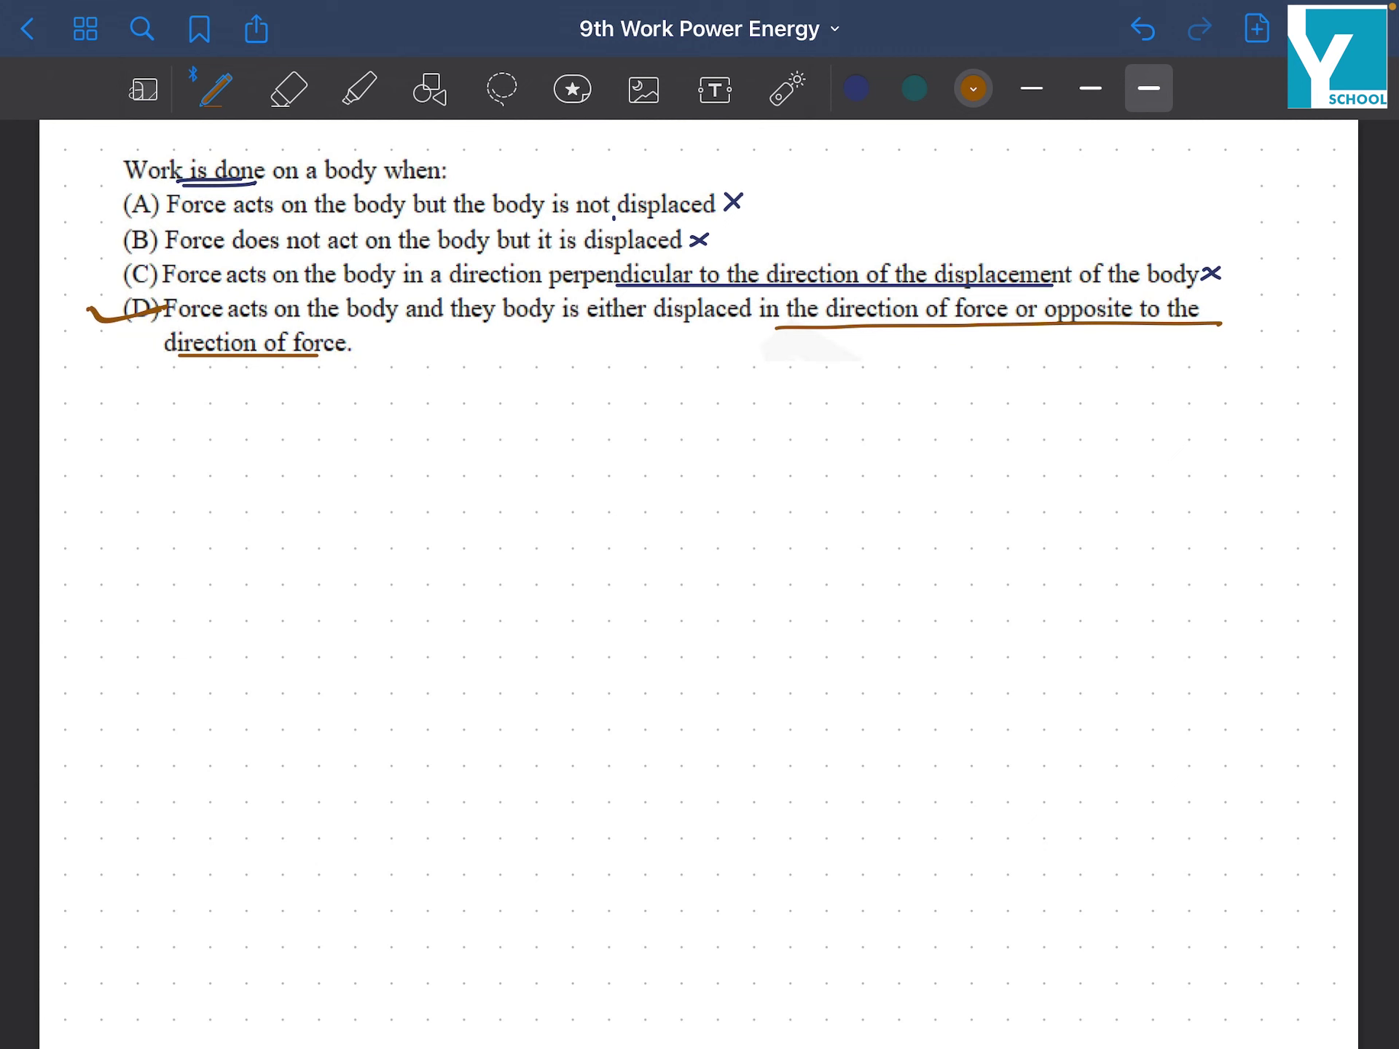